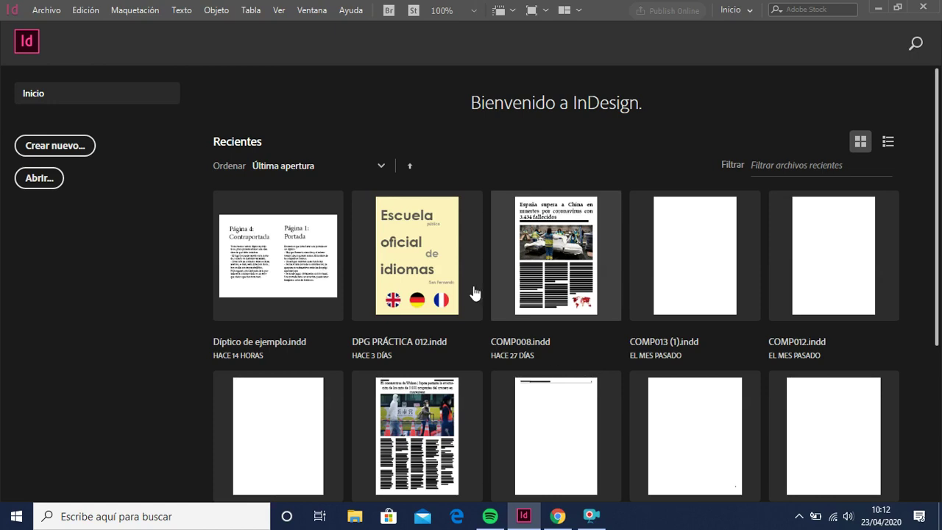
- Start a new document and dismiss the anti-malware alert, confirming its closure without applying any action
left_click(46, 142)
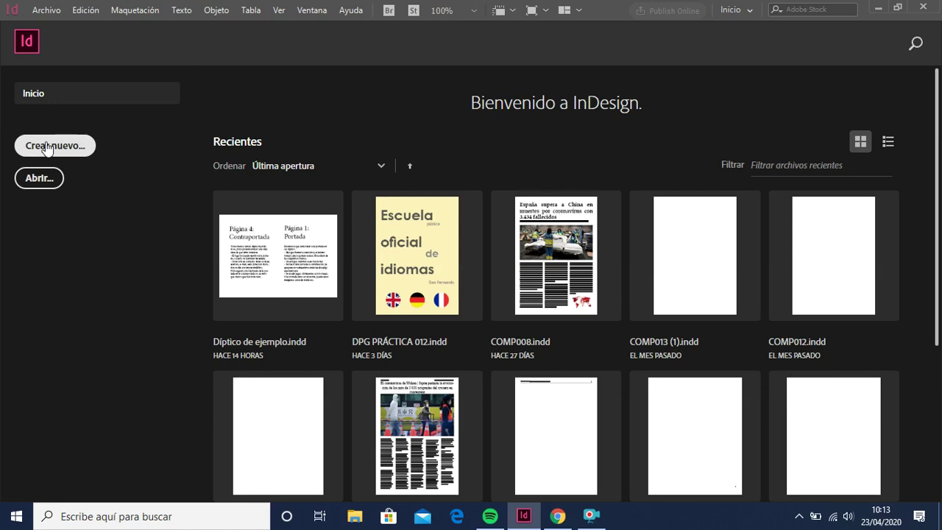
left_click(48, 149)
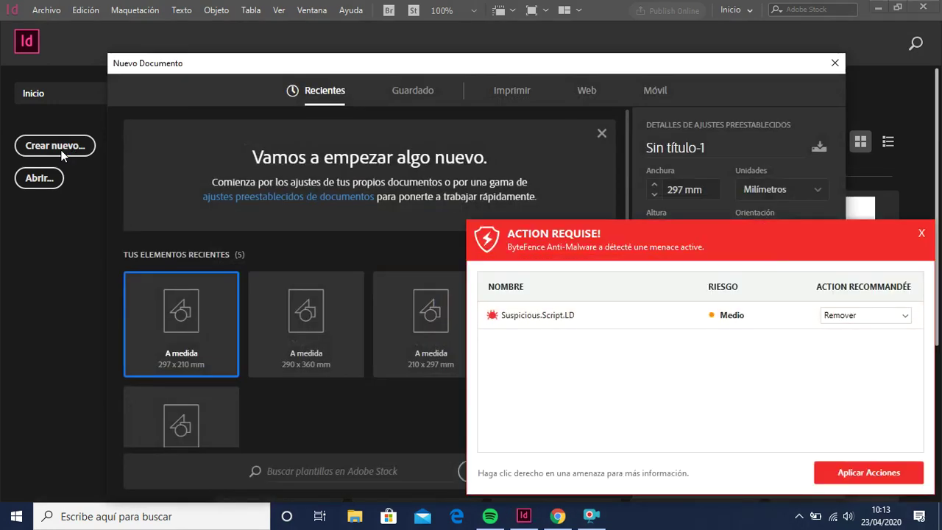
left_click(922, 236)
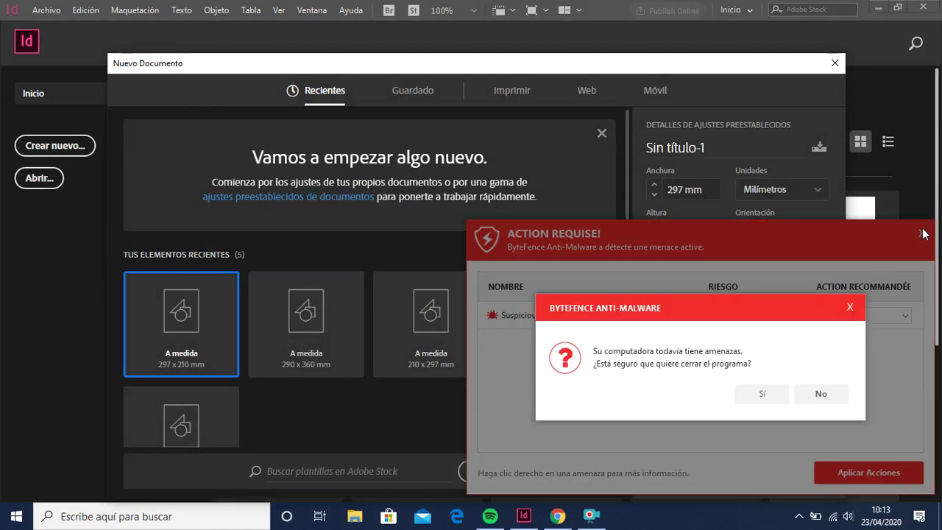
left_click(762, 395)
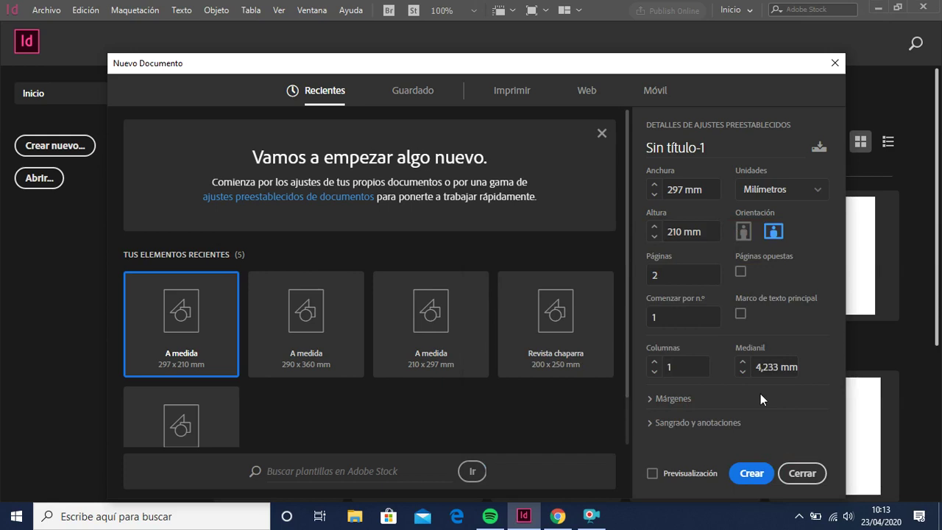
- Name the new document Práctica 014
left_click(692, 148)
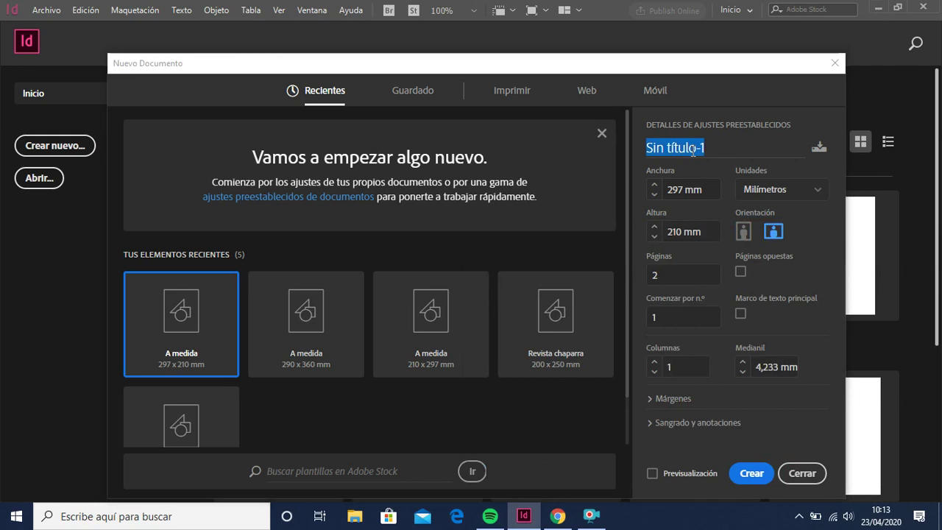
type("Páctica")
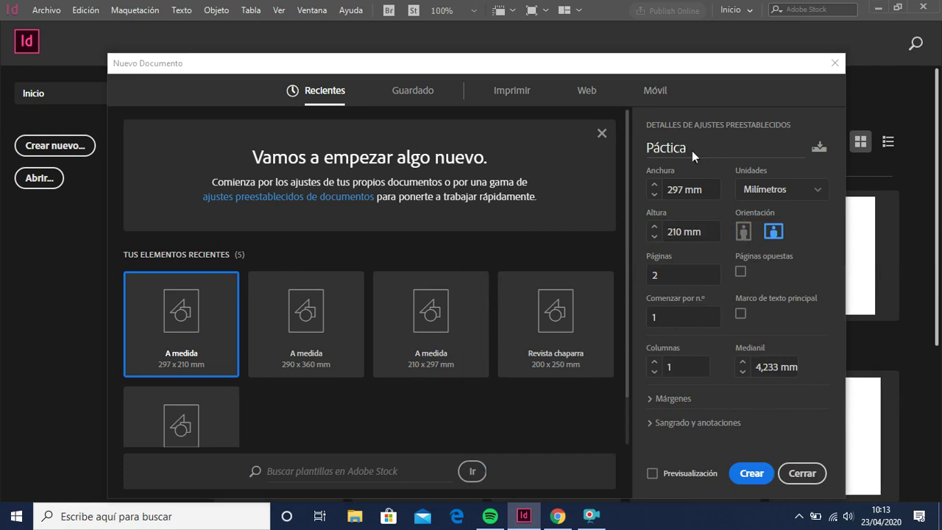
key("BackSpace")
key("BackSpace")
key("BackSpace")
type("rá")
- Set the document's pages to landscape orientation with facing pages turned off
left_click(744, 231)
left_click(773, 231)
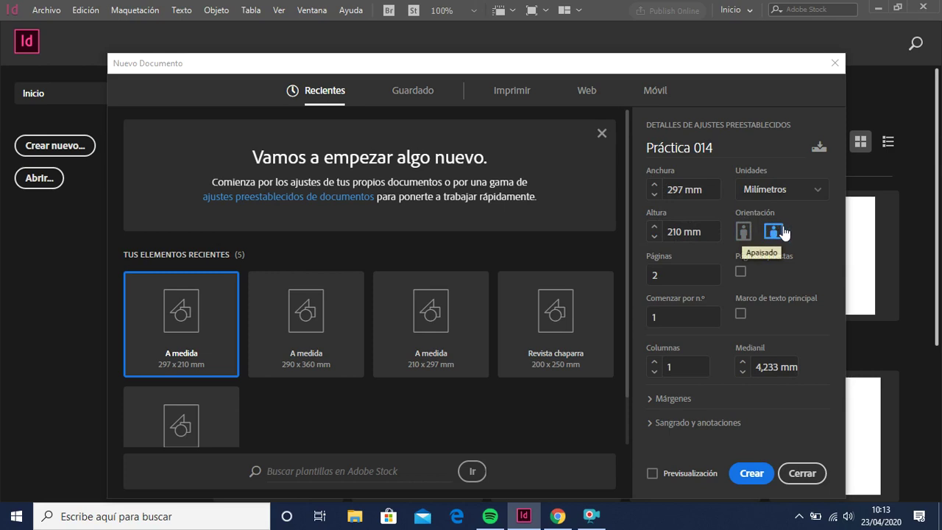
left_click(741, 273)
left_click(741, 274)
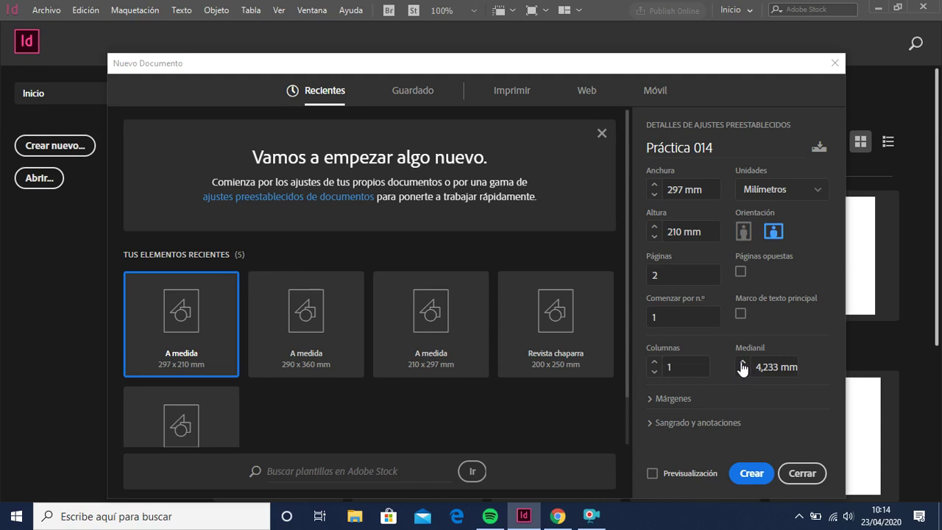
- Link the four 10 mm margins and create the document with a 5 mm bleed on all sides
left_click(657, 399)
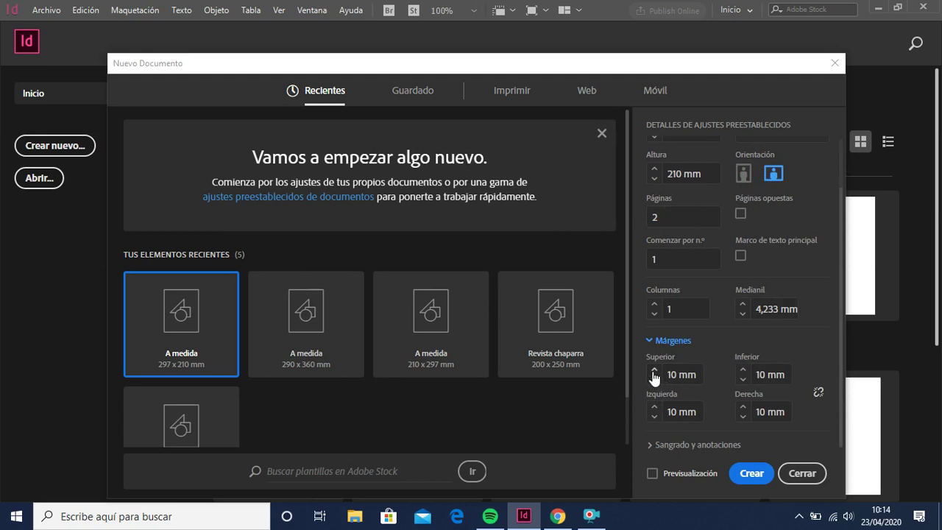
left_click(818, 395)
left_click(660, 445)
scroll(661, 449, "down", 3)
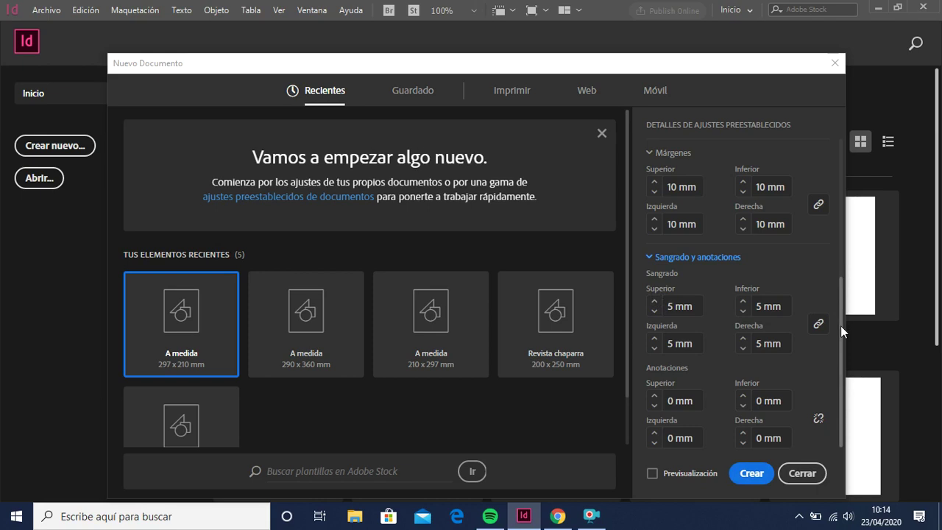
mouse_move(841, 326)
left_mouse_down()
mouse_move(831, 258)
mouse_move(796, 169)
mouse_move(835, 337)
left_mouse_up()
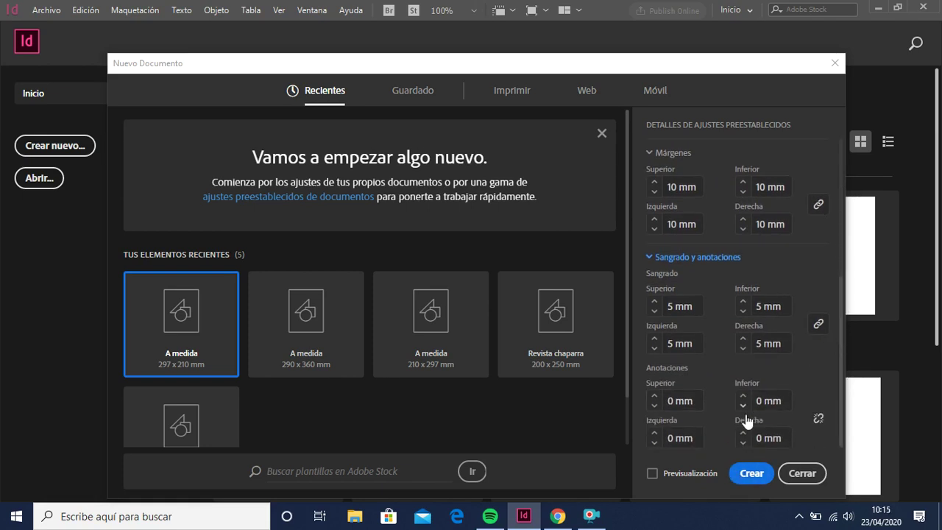
left_click(751, 475)
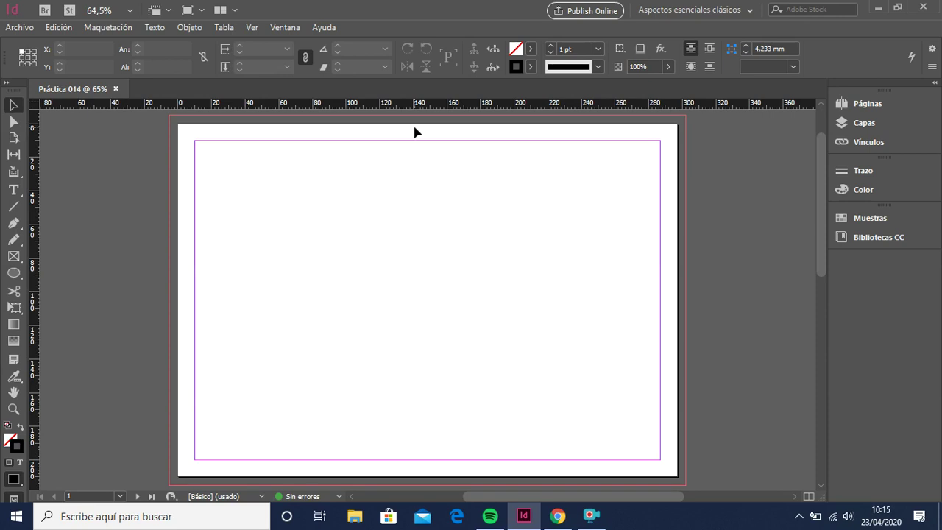
- Place a vertical ruler guide at X 148,5 mm on page 1 to mark the fold
key("ctrl+equal")
key("ctrl+equal")
key("ctrl+equal")
key("ctrl+equal")
key("ctrl+equal")
key("ctrl+equal")
key("ctrl+equal")
key("ctrl+equal")
key("ctrl+equal")
key("ctrl+equal")
key("ctrl+plus")
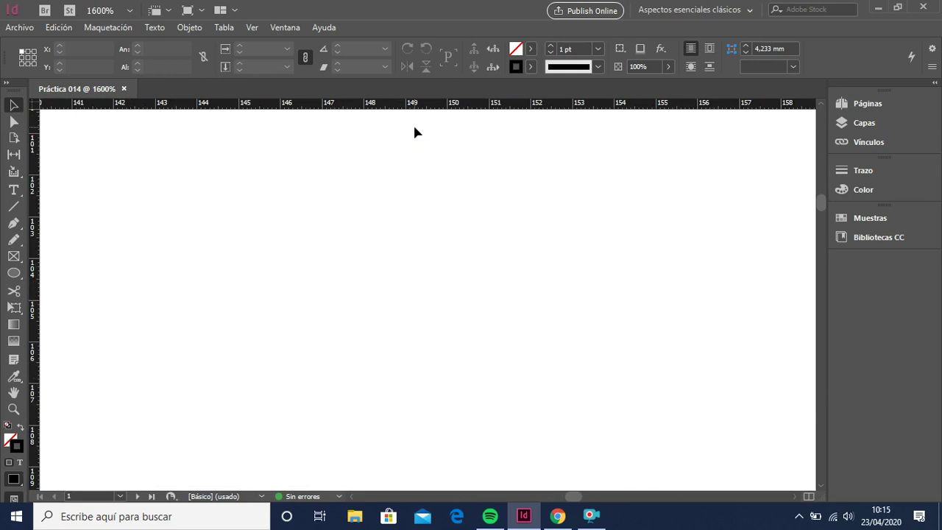
key("ctrl+minus")
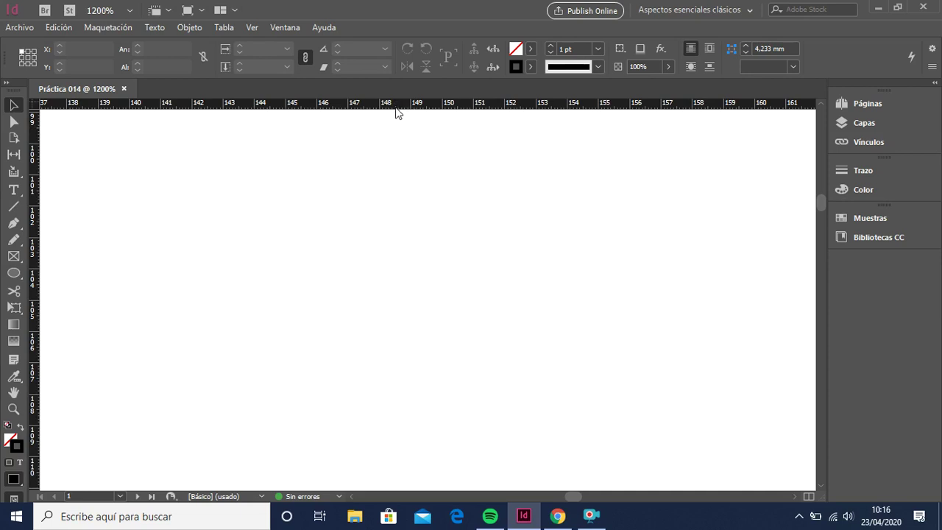
double_click(396, 106)
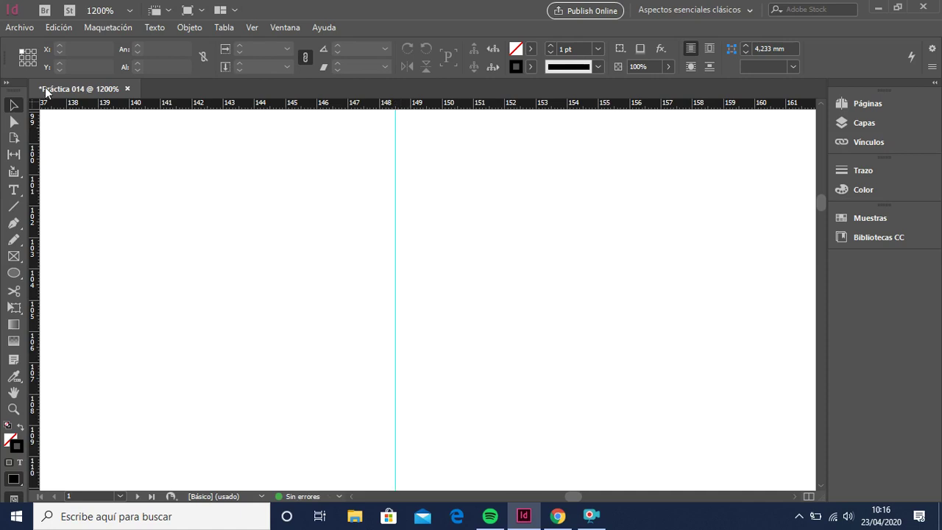
left_click(396, 254)
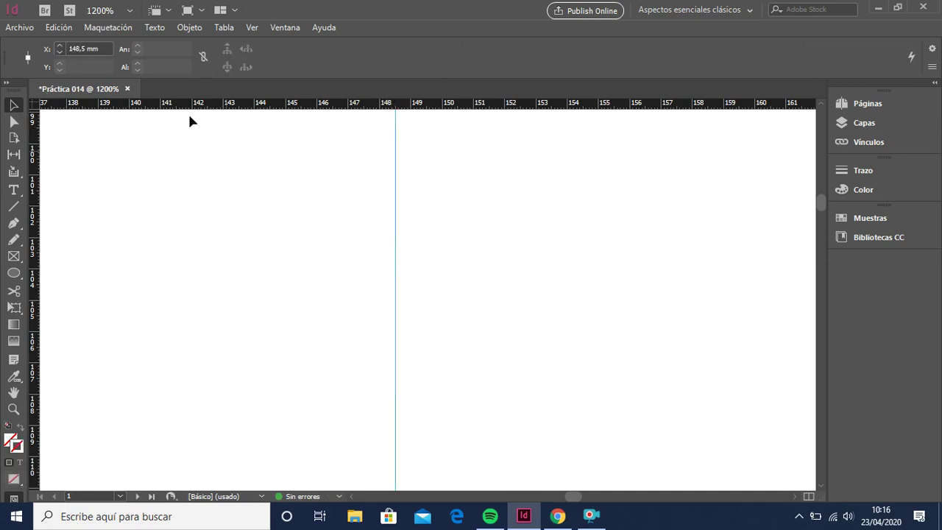
left_click_drag(73, 49, 99, 48)
left_click(395, 184)
- Lock the vertical centre guide on page 1
key("ctrl+minus")
key("ctrl+minus")
key("ctrl+minus")
key("ctrl+minus")
key("ctrl+minus")
key("ctrl+minus")
key("ctrl+minus")
key("ctrl+minus")
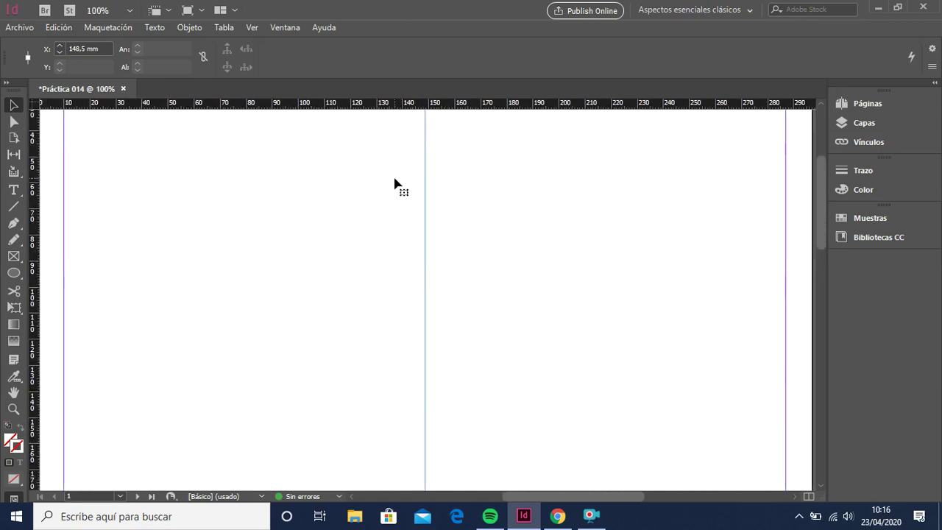
key("ctrl+minus")
key("ctrl+minus")
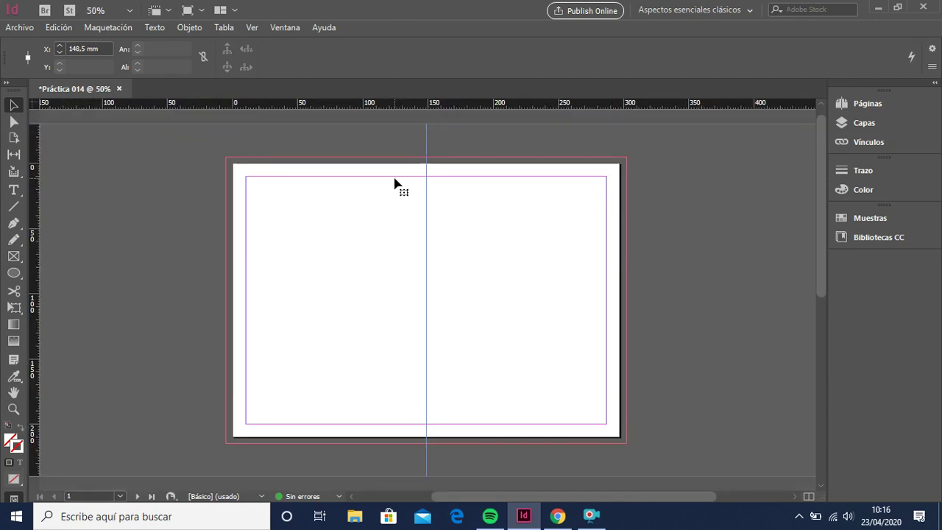
key("ctrl+plus")
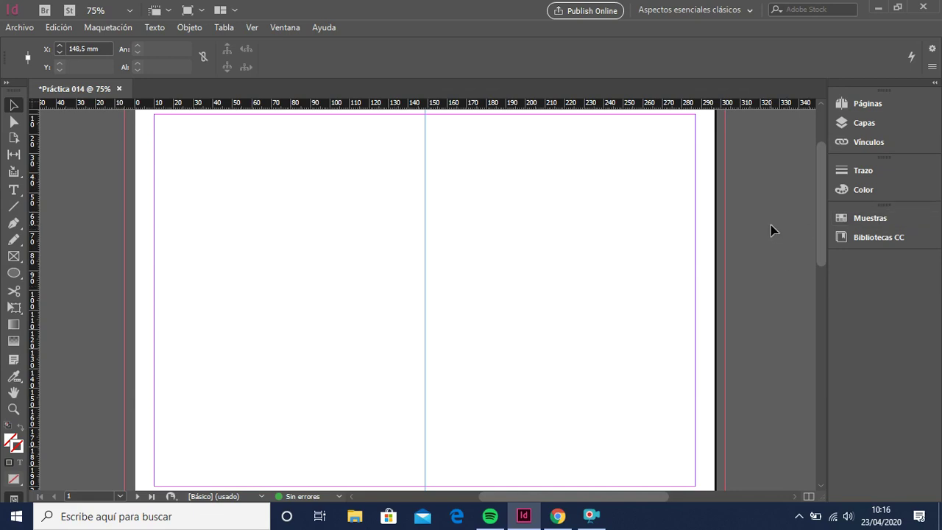
key("ctrl+minus")
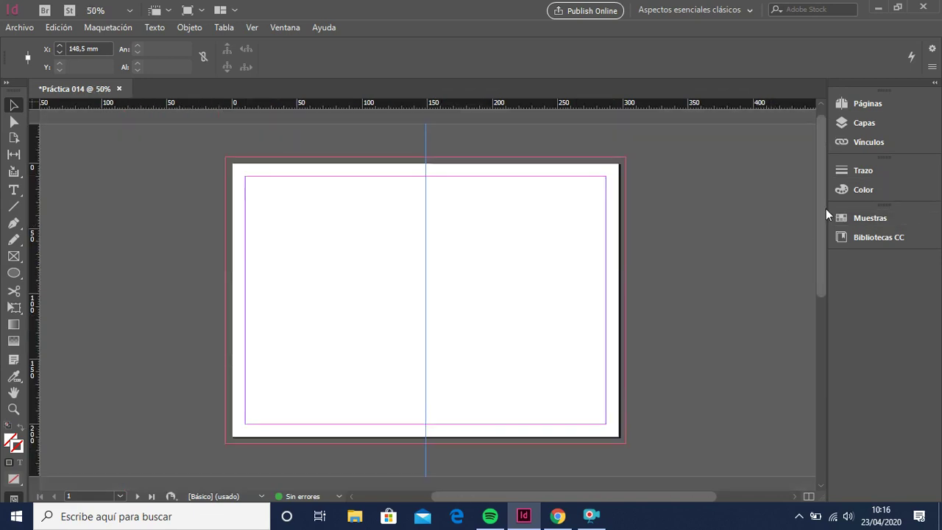
scroll(823, 209, "down", 1)
scroll(821, 210, "up", 1)
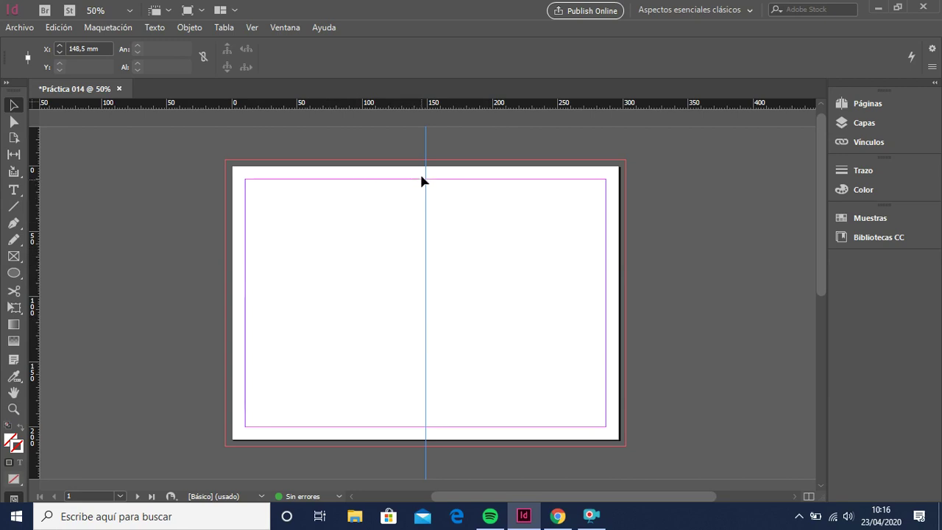
right_click(426, 218)
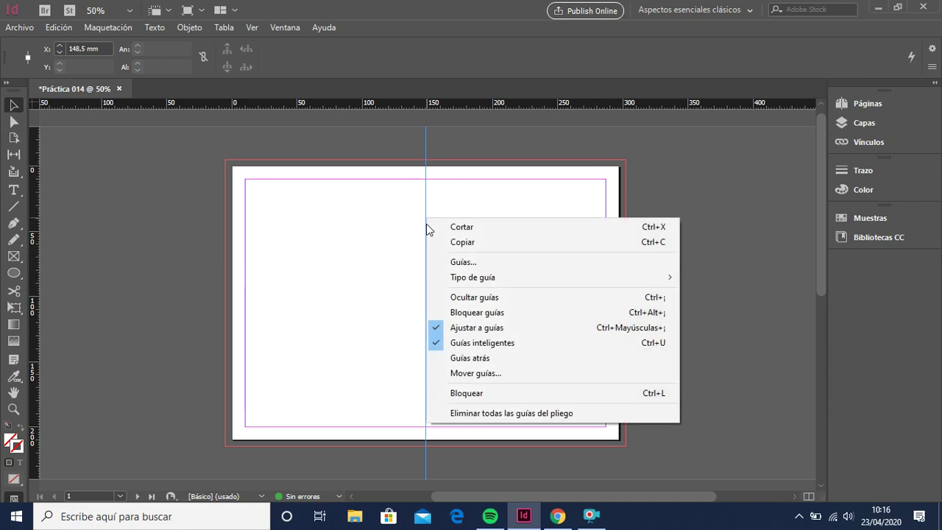
left_click(471, 395)
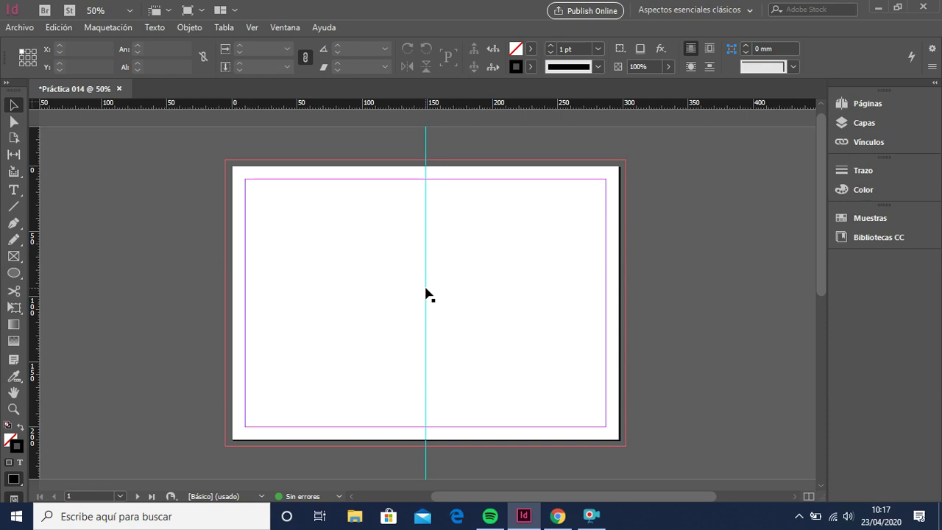
- Add a vertical ruler guide at X 148,5 mm on page 2 and check its position value
left_click_drag(823, 211, 814, 369)
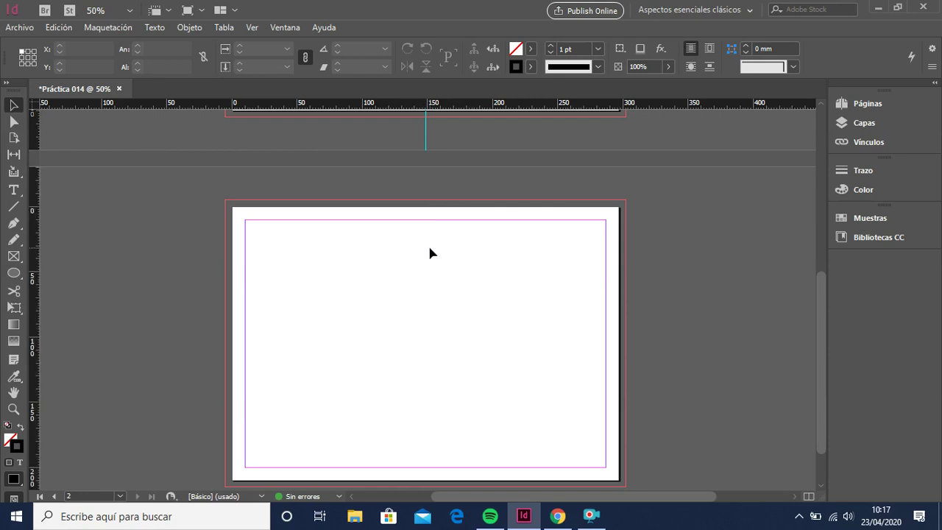
left_click_drag(821, 306, 813, 335)
key("ctrl+plus")
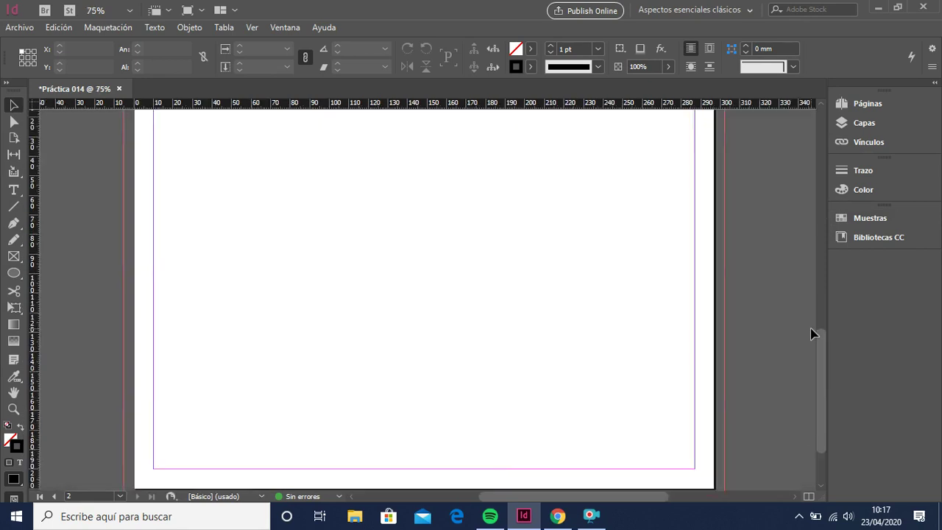
key("ctrl+plus")
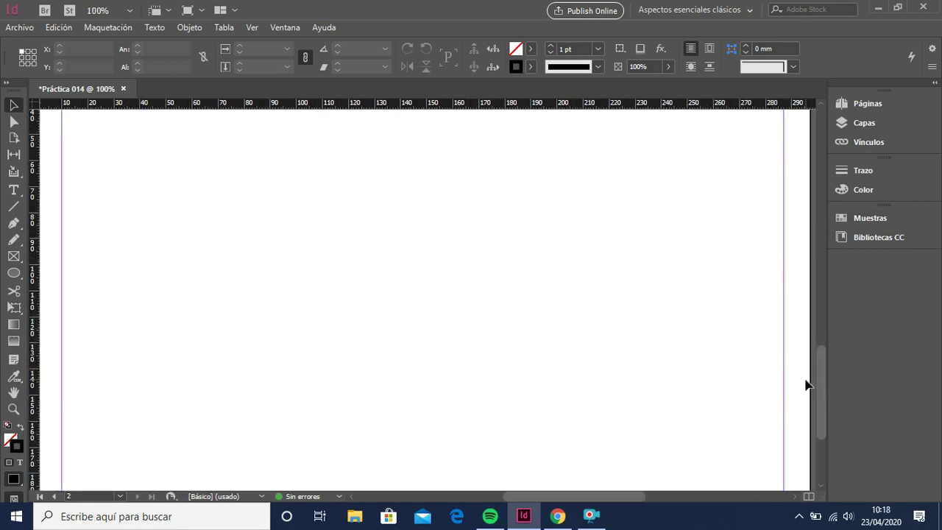
left_click_drag(822, 384, 808, 354)
key("ctrl+plus")
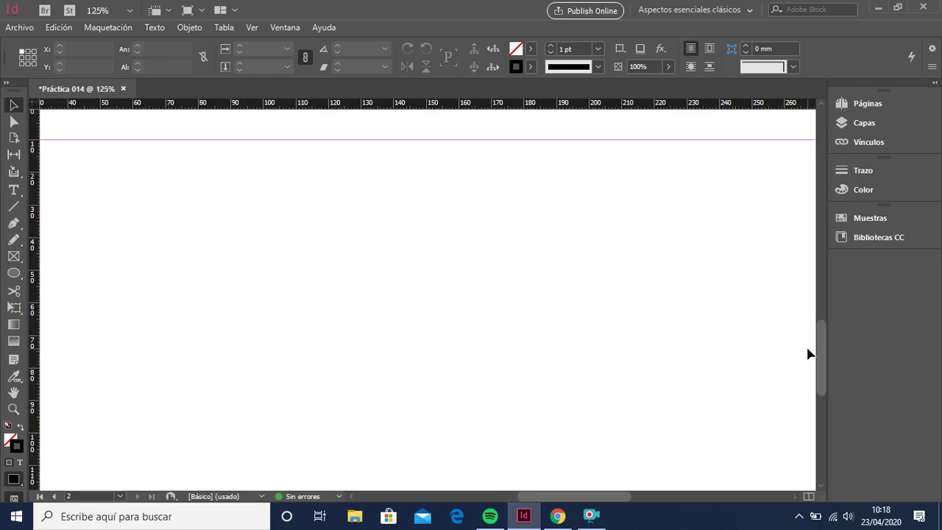
key("ctrl+plus")
key("ctrl+plus")
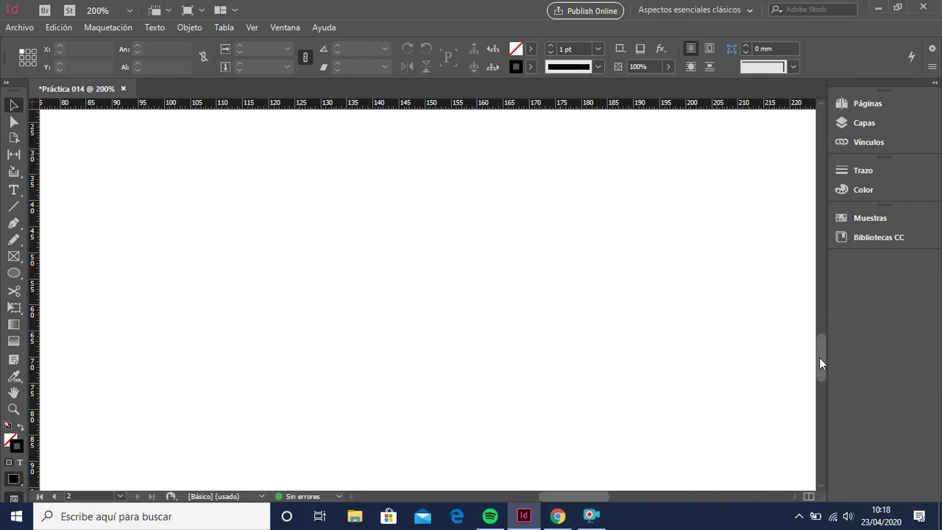
left_click_drag(819, 358, 818, 343)
key("ctrl+plus")
key("ctrl+plus")
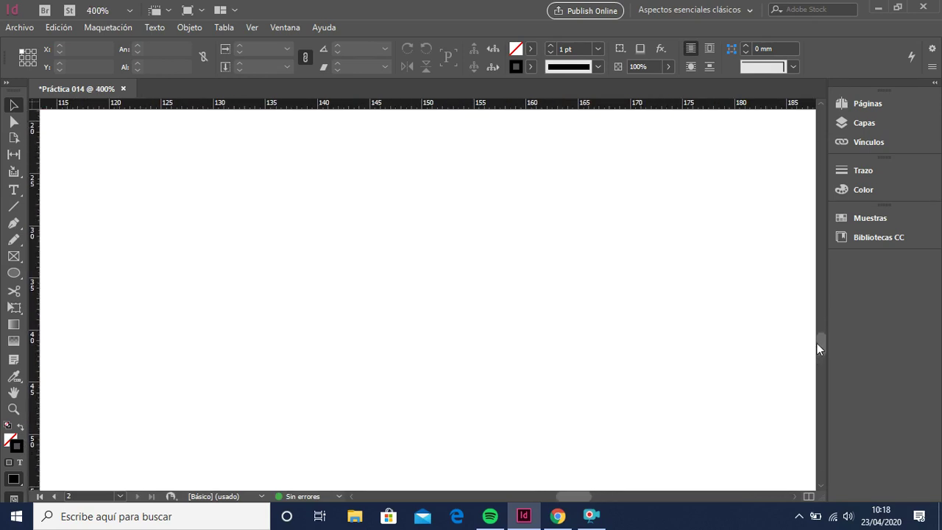
key("ctrl+plus")
key("ctrl+plus")
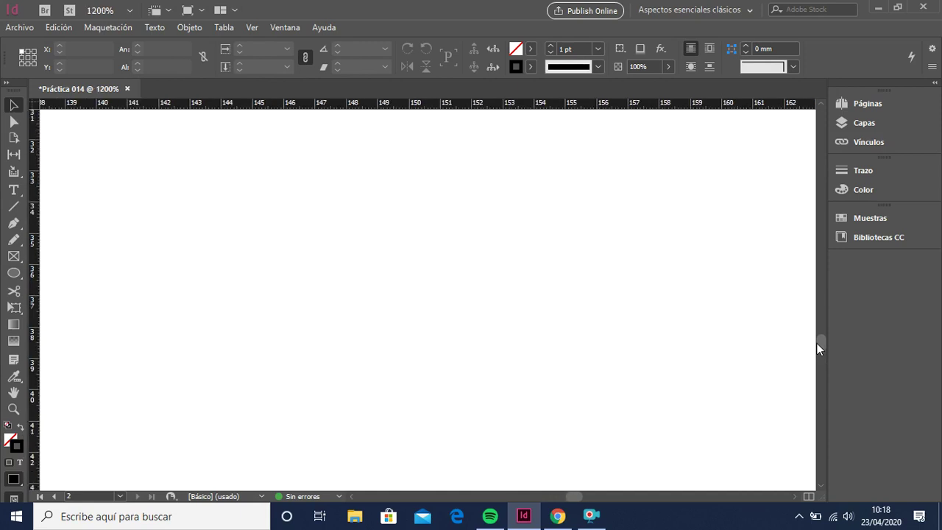
double_click(362, 107)
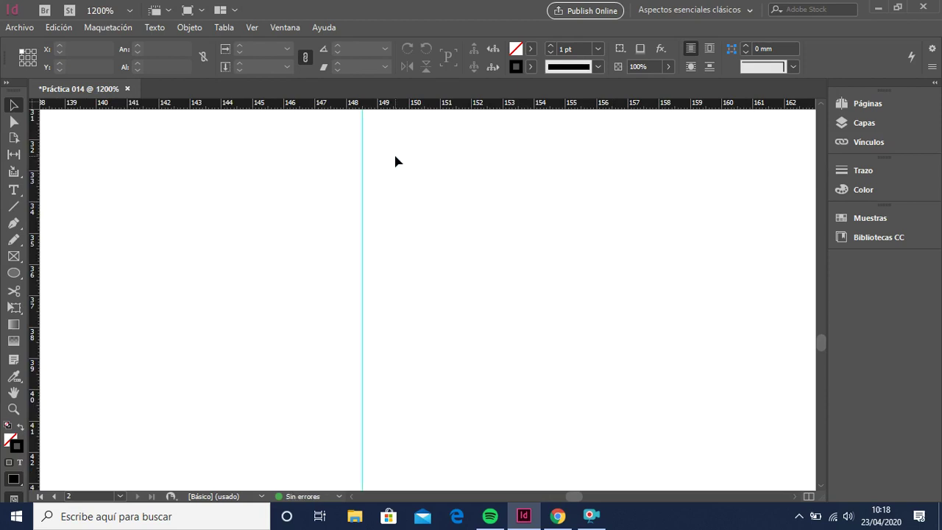
left_click(362, 312)
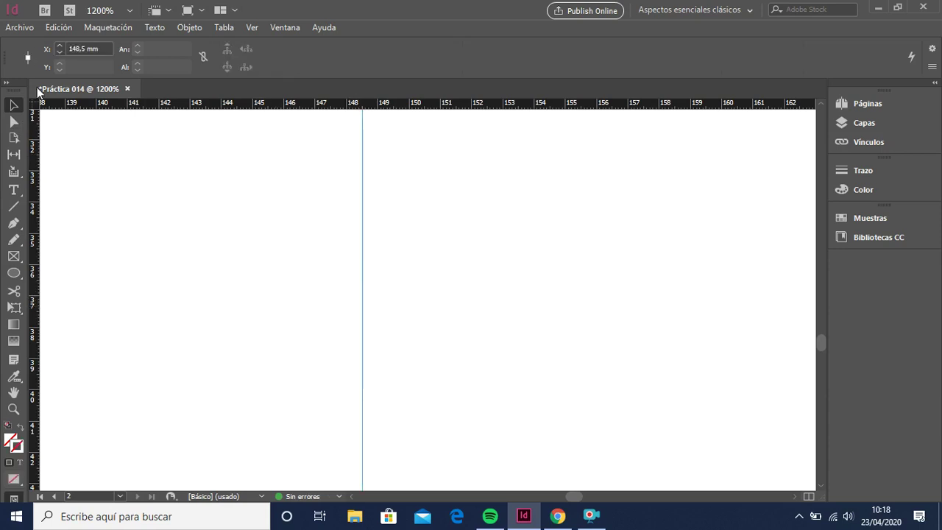
triple_click(81, 48)
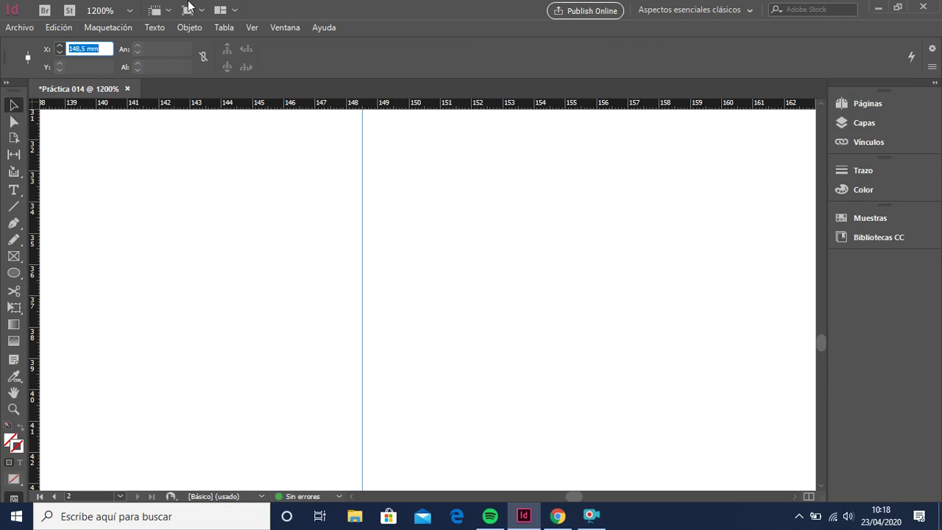
key("ctrl+minus")
key("ctrl+minus")
key("ctrl+minus")
key("ctrl+minus")
key("ctrl+minus")
key("ctrl+minus")
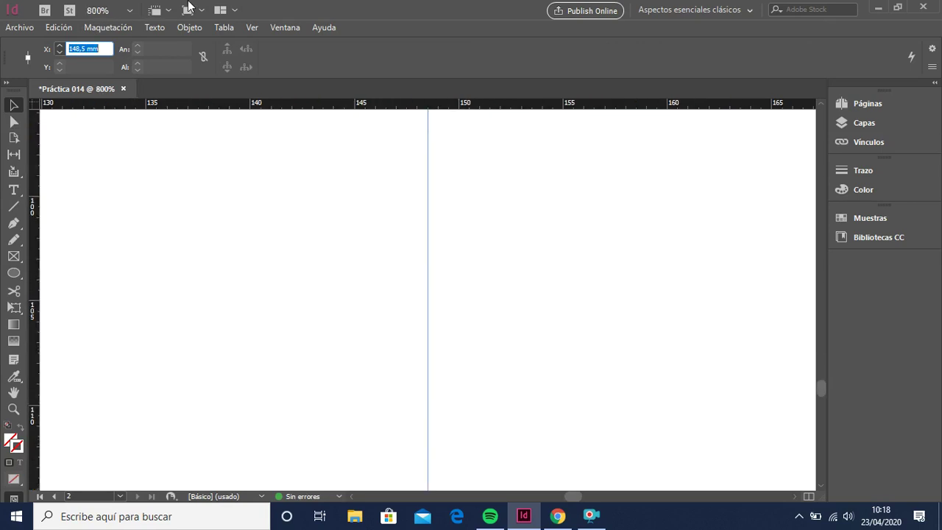
key("ctrl+minus")
key("ctrl+minus")
key("ctrl+minus")
key("ctrl+minus")
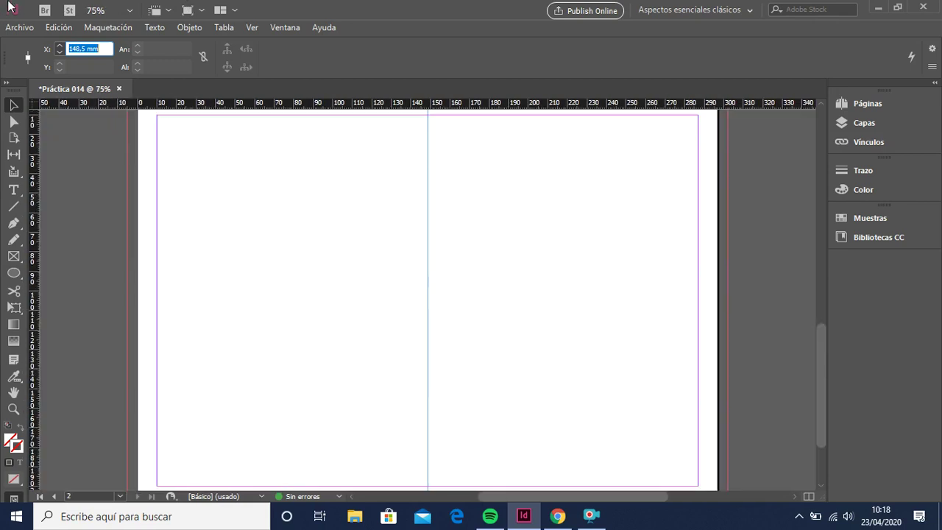
- Lock the vertical centre guide on page 2
right_click(428, 253)
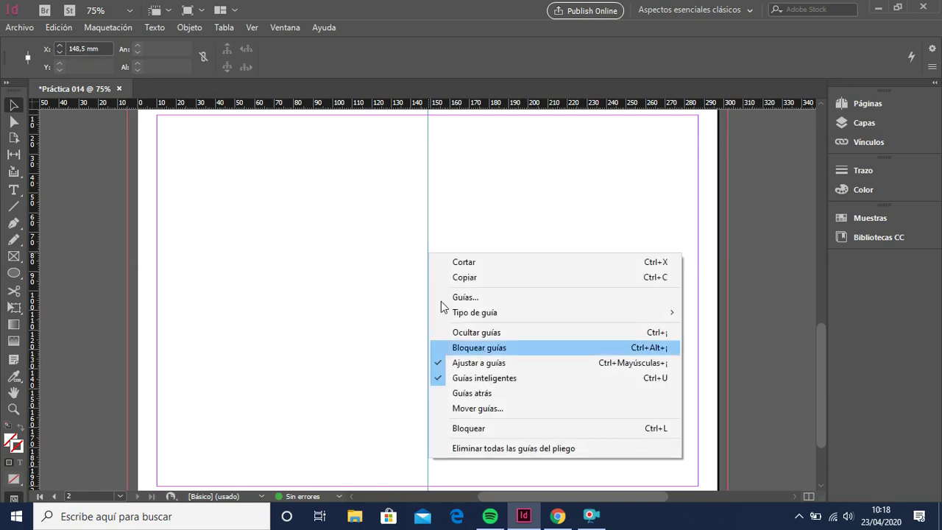
left_click(481, 430)
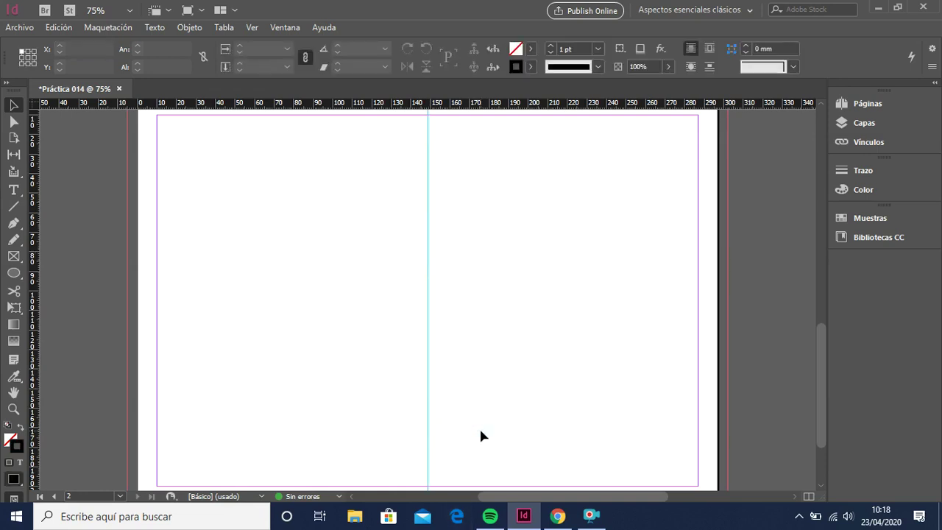
mouse_move(822, 409)
left_mouse_down()
mouse_move(813, 374)
mouse_move(815, 400)
left_mouse_up()
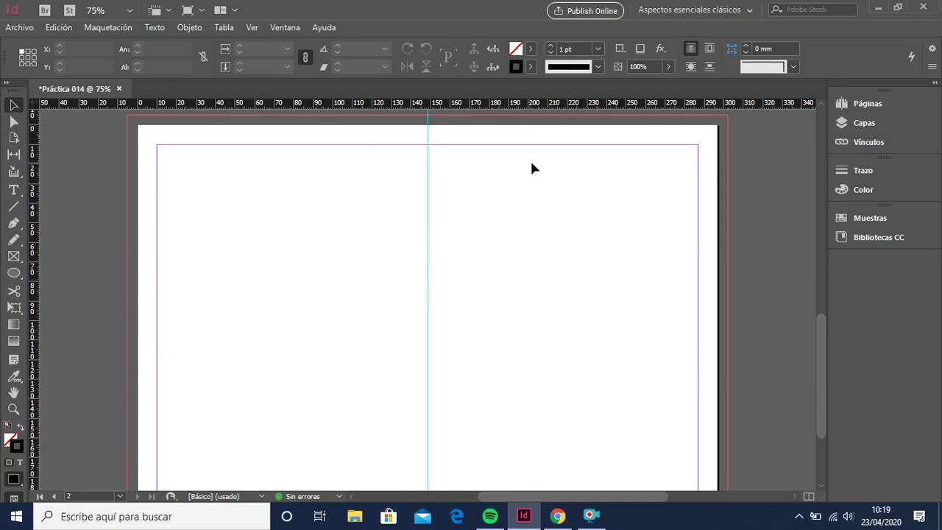
left_click(11, 28)
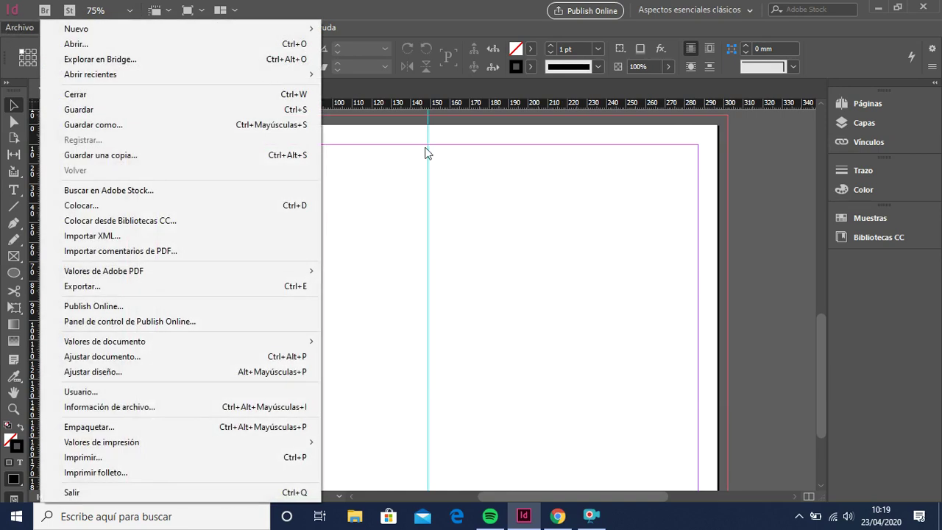
left_click(428, 139)
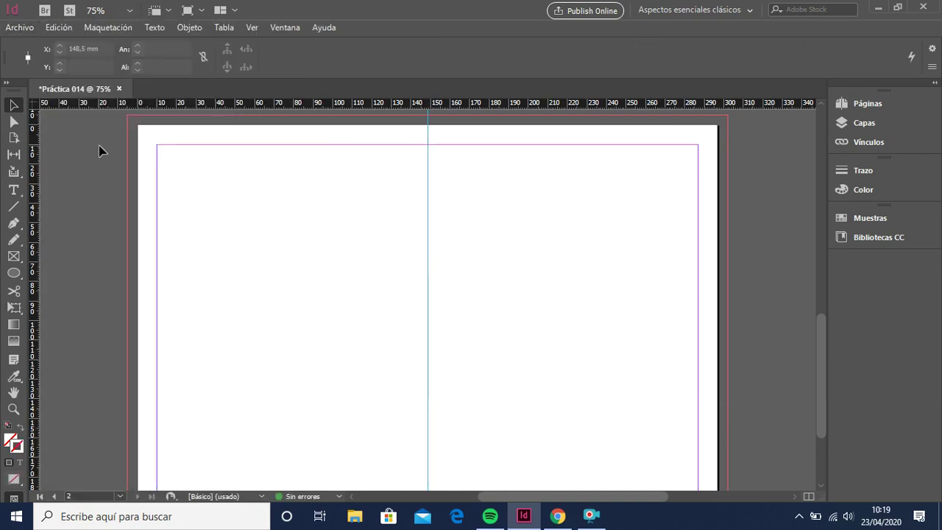
- Draw a 297 × 210 mm rectangle from the page corner at X 0, Y 0 covering all of page 2
left_click(14, 273)
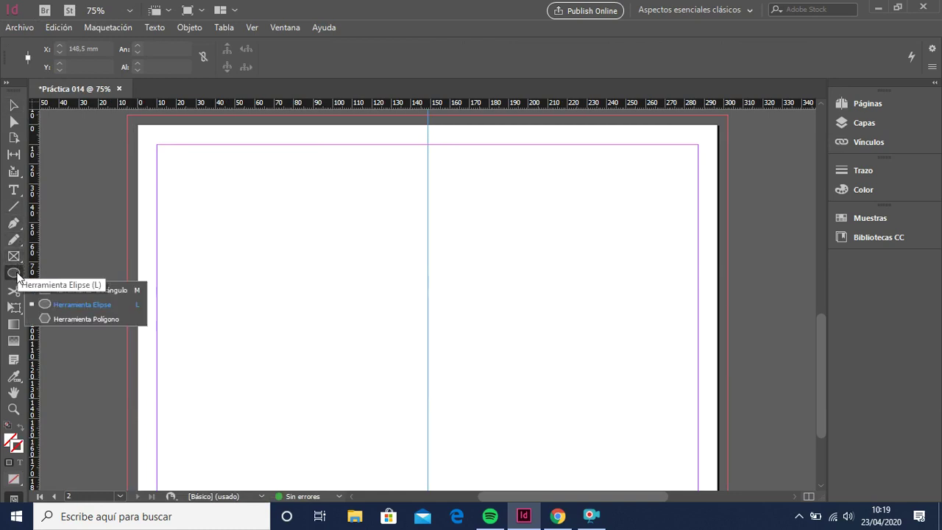
left_click(81, 292)
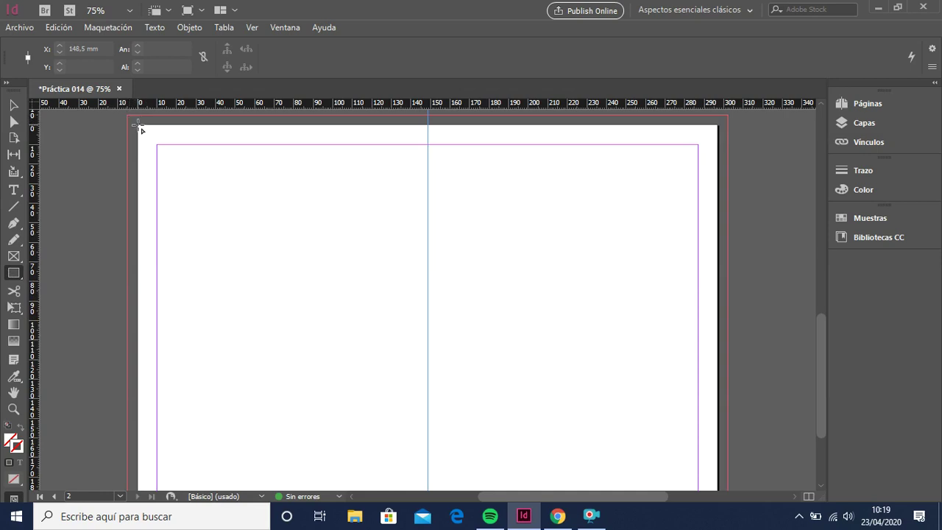
left_click_drag(138, 125, 722, 410)
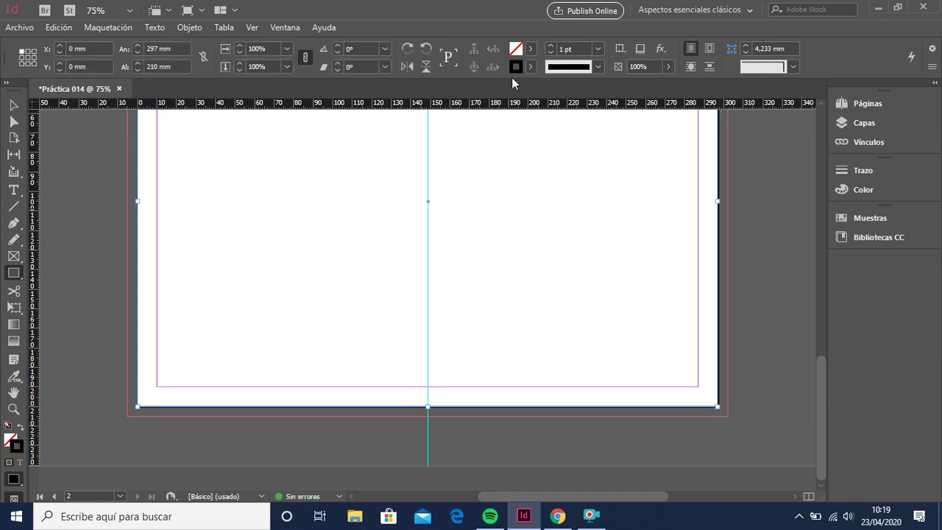
- Fill the full-page rectangle on page 2 with the C=100 M=0 Y=0 K=0 swatch
left_click(531, 50)
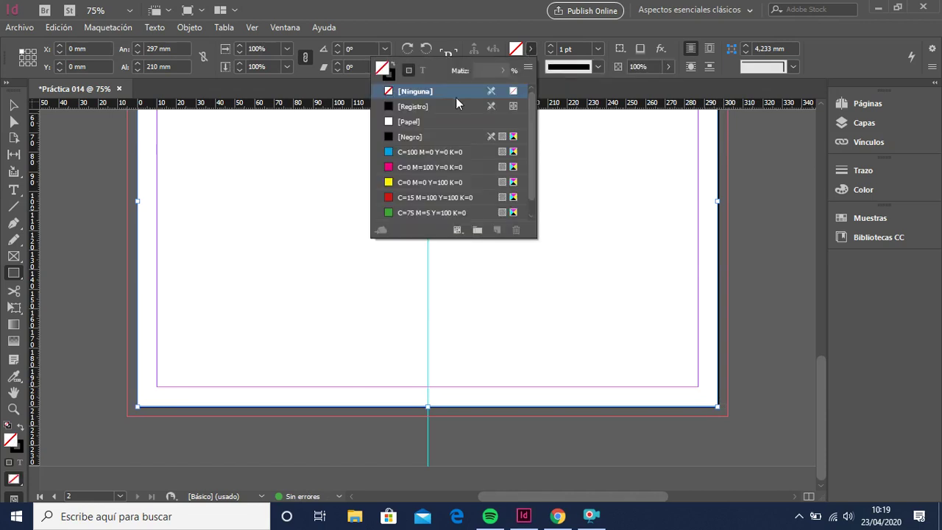
left_click(429, 153)
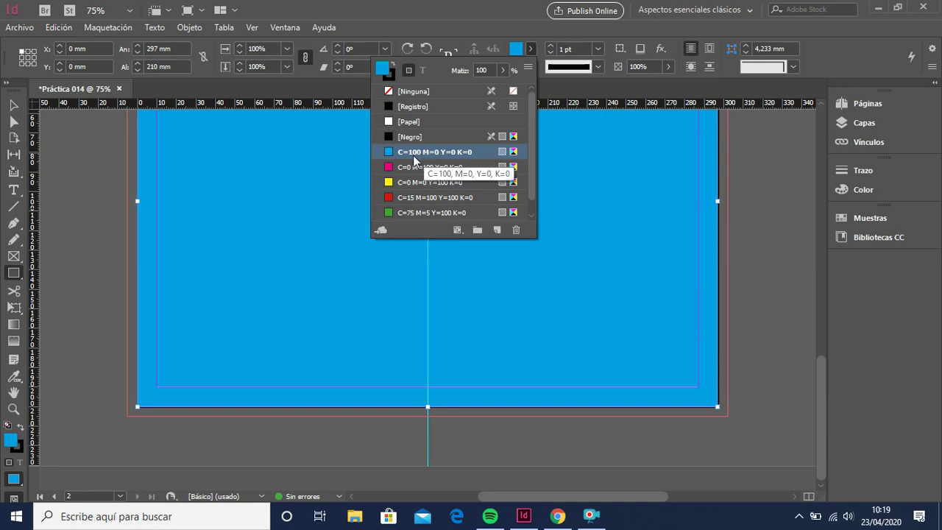
left_click(336, 181)
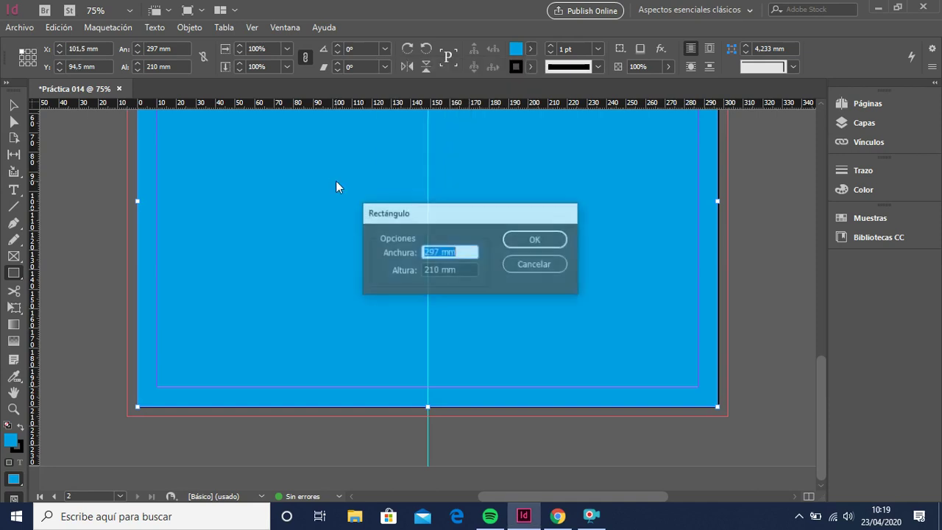
left_click(532, 264)
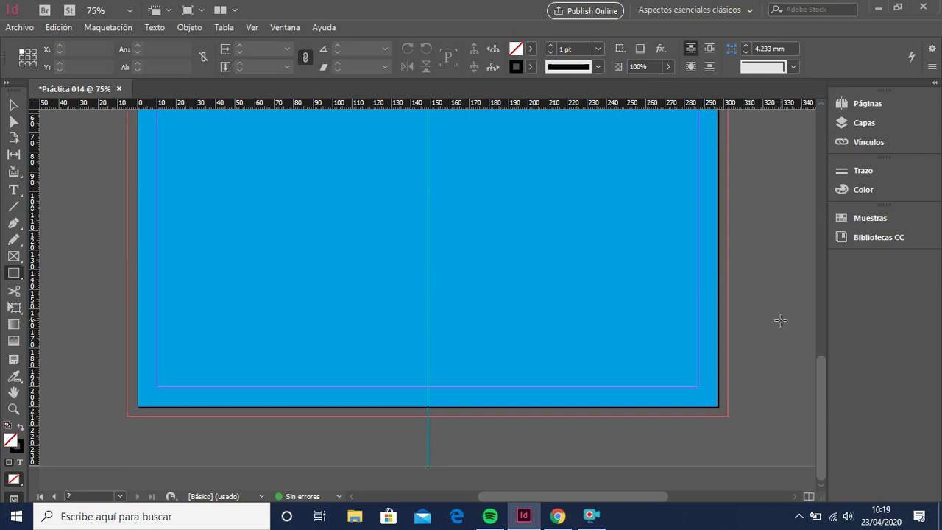
- Select the cyan rectangle on page 2 and stretch its two upper corners out to the bleed line
left_click_drag(824, 379, 803, 331)
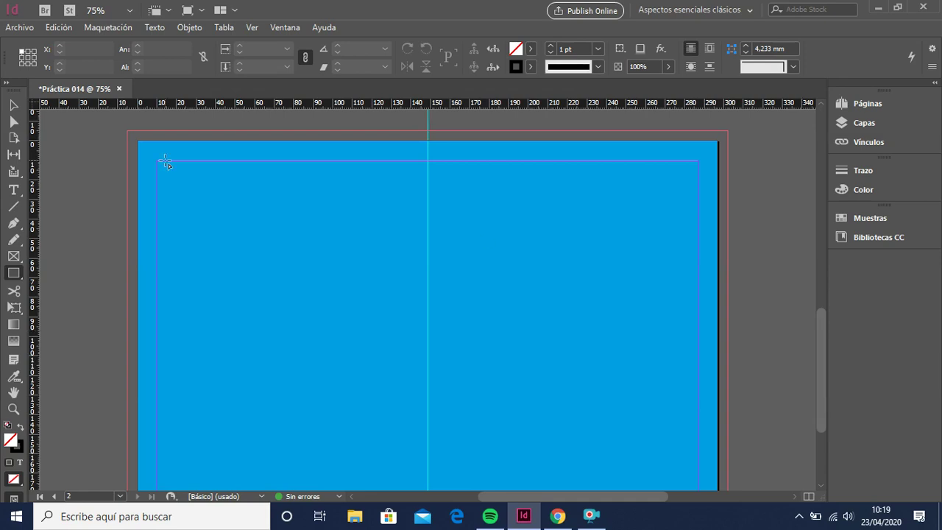
left_click(15, 106)
left_click(175, 221)
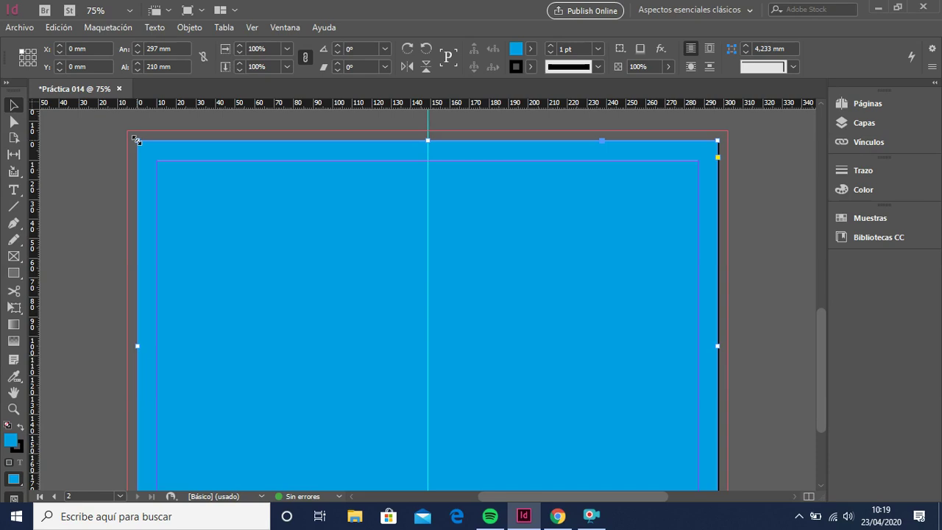
left_click_drag(135, 137, 127, 133)
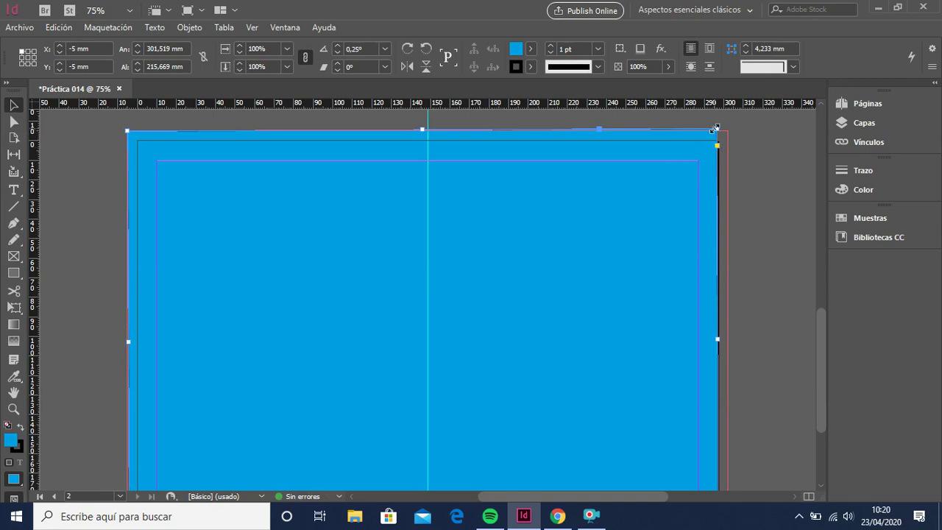
left_click_drag(716, 131, 728, 131)
- Stretch the cyan rectangle's lower corners to the bleed line and realign its upper-left corner at X -5 mm, Y -5 mm
left_click_drag(822, 371, 818, 403)
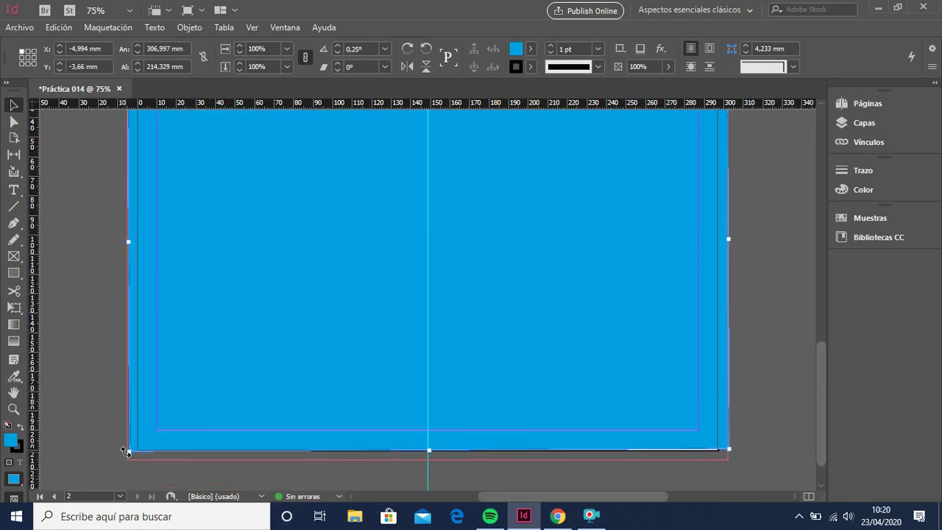
left_click_drag(128, 451, 128, 459)
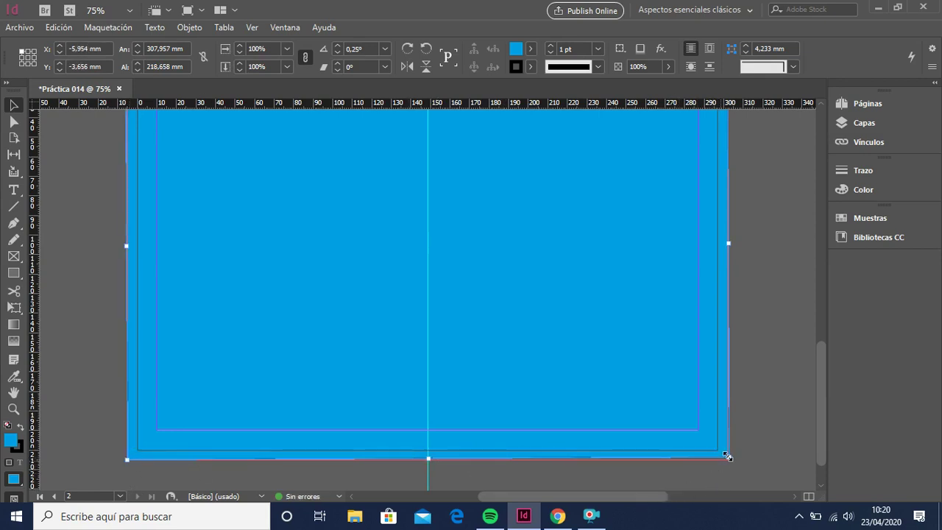
left_click_drag(730, 456, 729, 460)
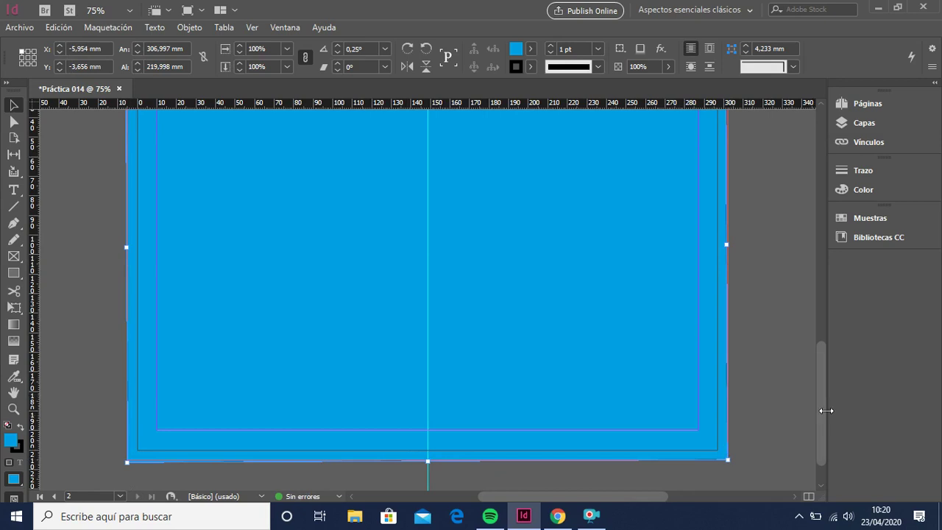
left_click_drag(820, 413, 810, 367)
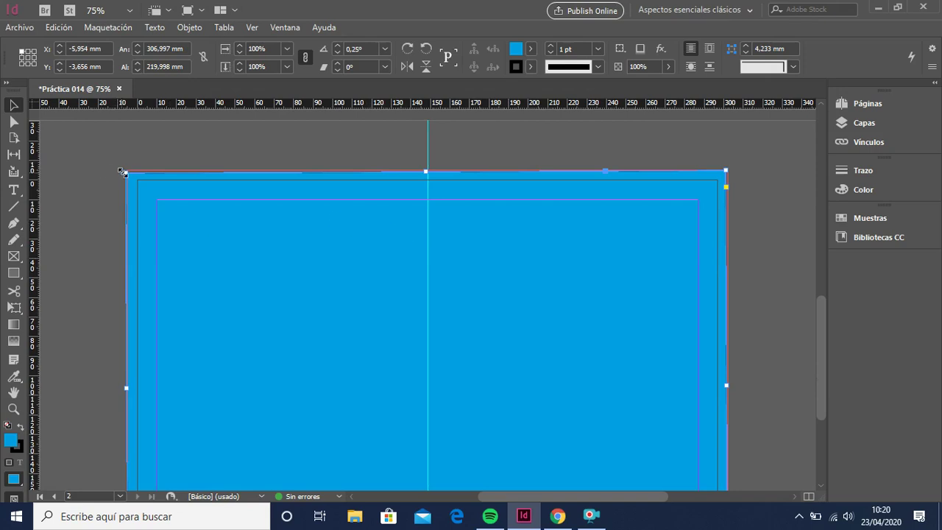
left_click_drag(125, 174, 126, 171)
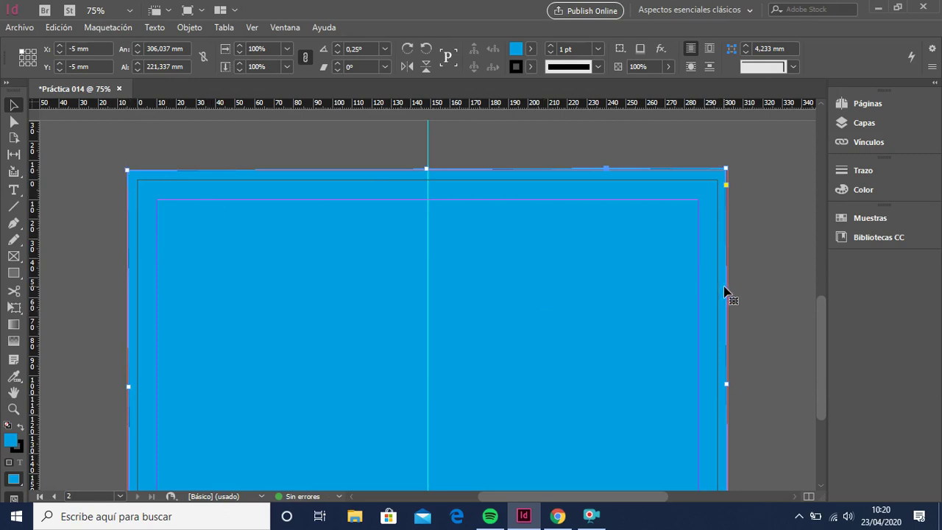
mouse_move(819, 328)
left_mouse_down()
mouse_move(819, 346)
mouse_move(812, 339)
left_mouse_up()
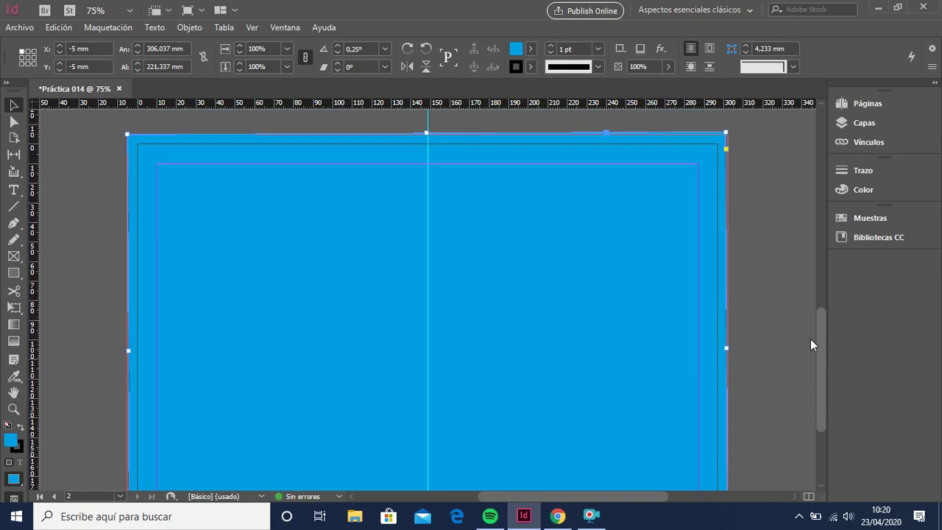
left_click_drag(812, 345, 811, 345)
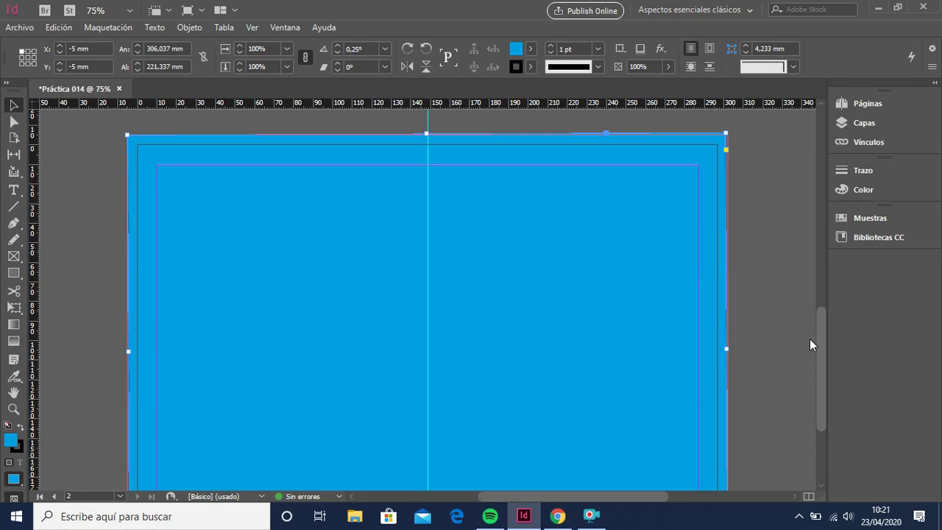
scroll(811, 344, "down", 1)
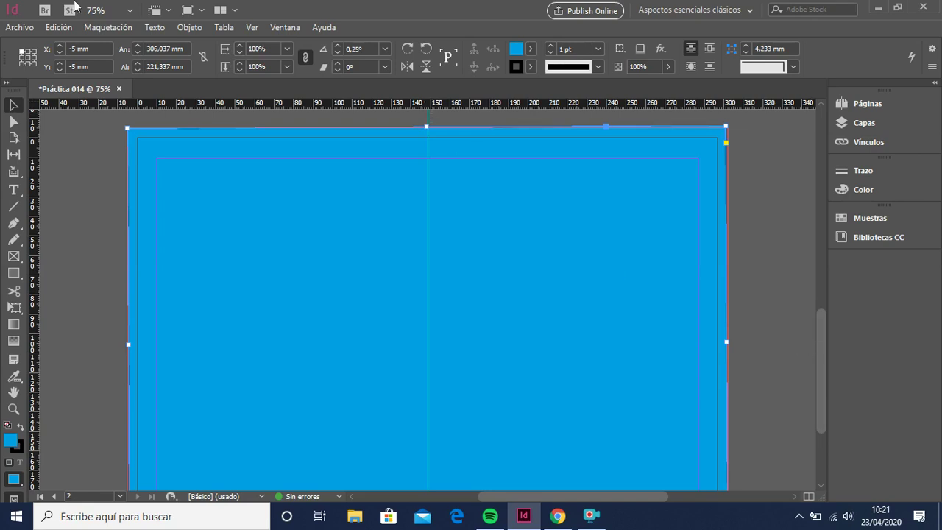
- Open the file Díptico de ejemplo.indd from the COMP014 folder and go to its first page
left_click(6, 31)
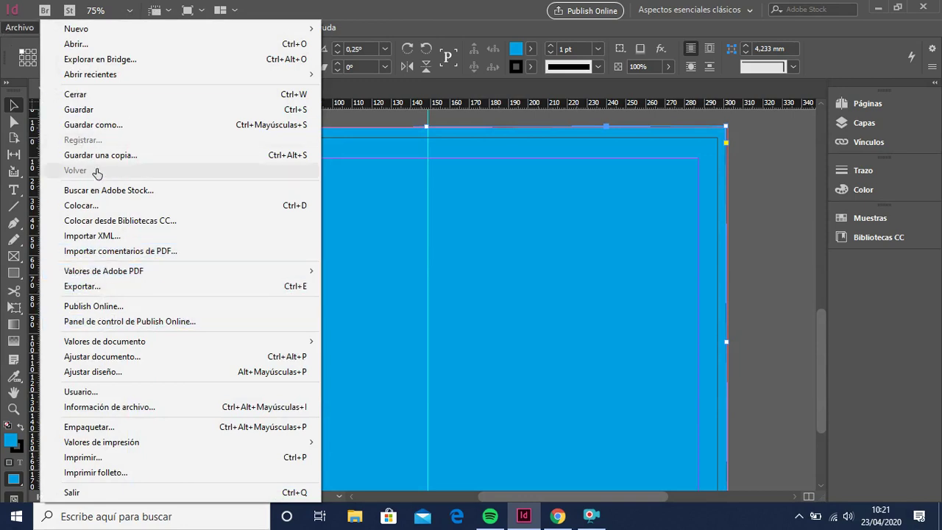
left_click(103, 47)
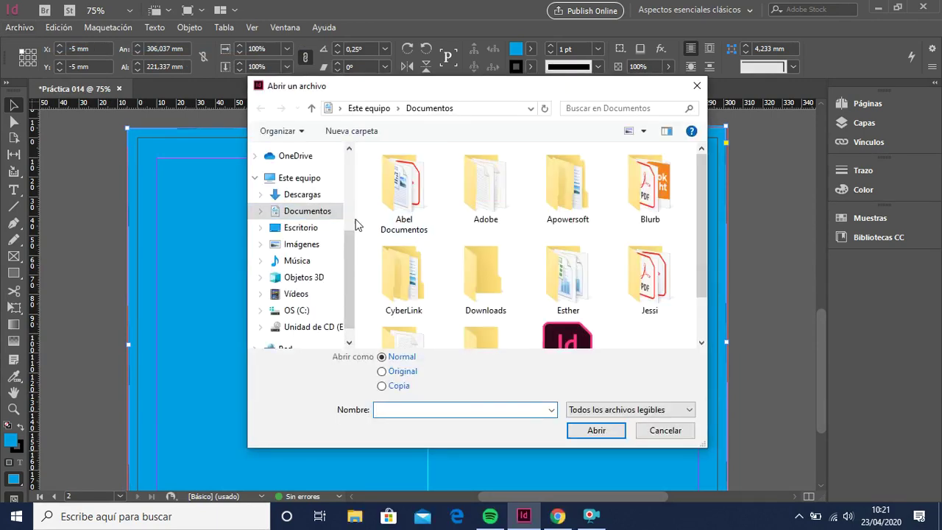
left_click_drag(350, 261, 342, 220)
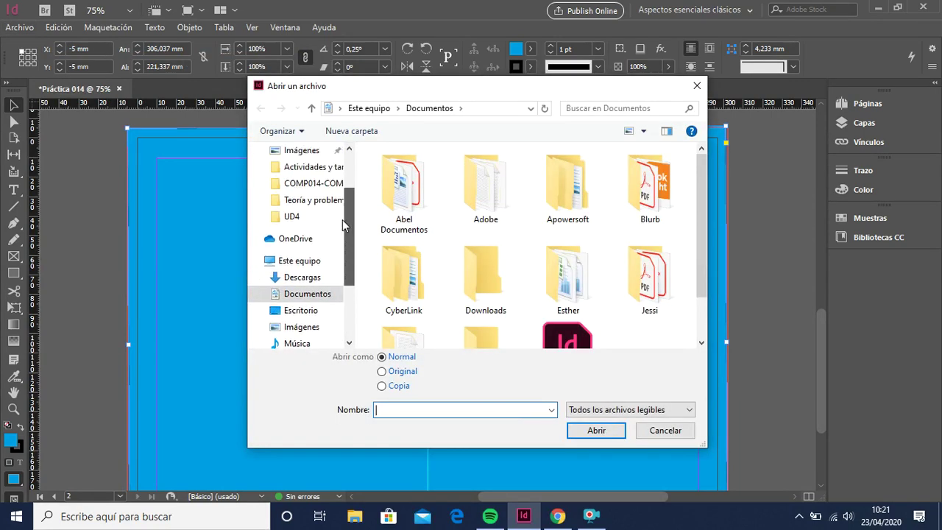
left_click(315, 185)
double_click(446, 187)
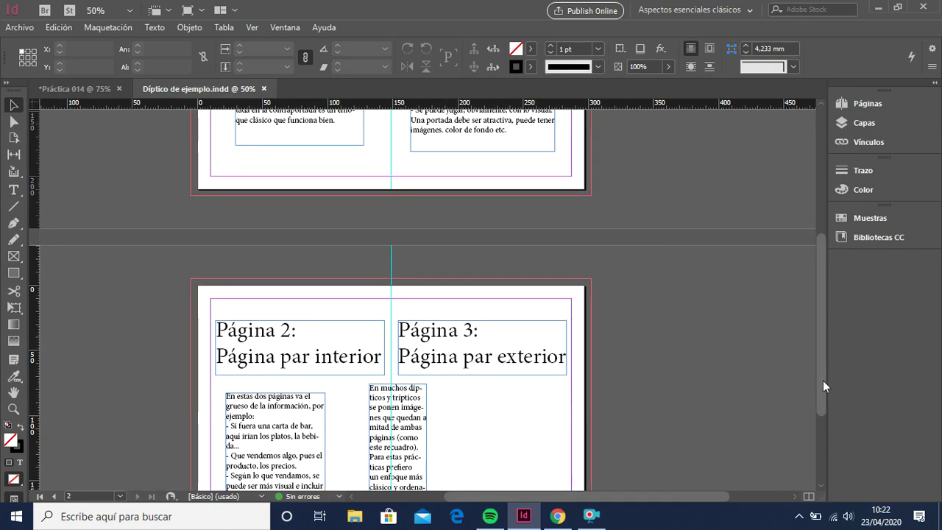
left_click_drag(822, 379, 777, 274)
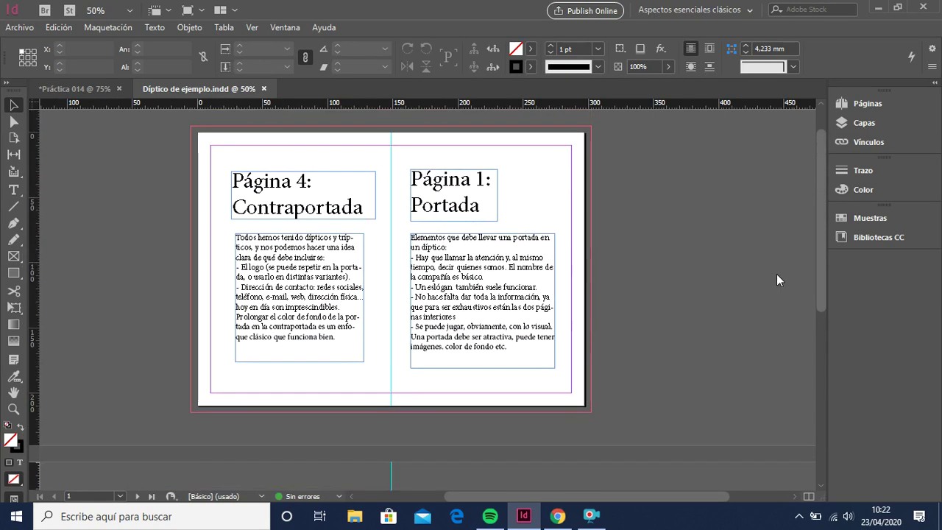